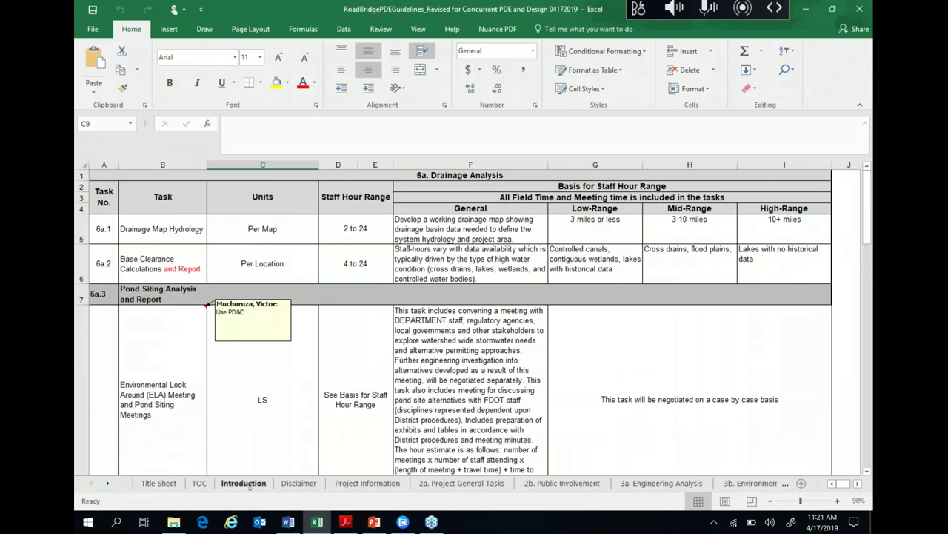
# Step: Look over the Introduction and Project Information sheets, then open the 2a. Project General Tasks sheet
pyautogui.click(246, 484)
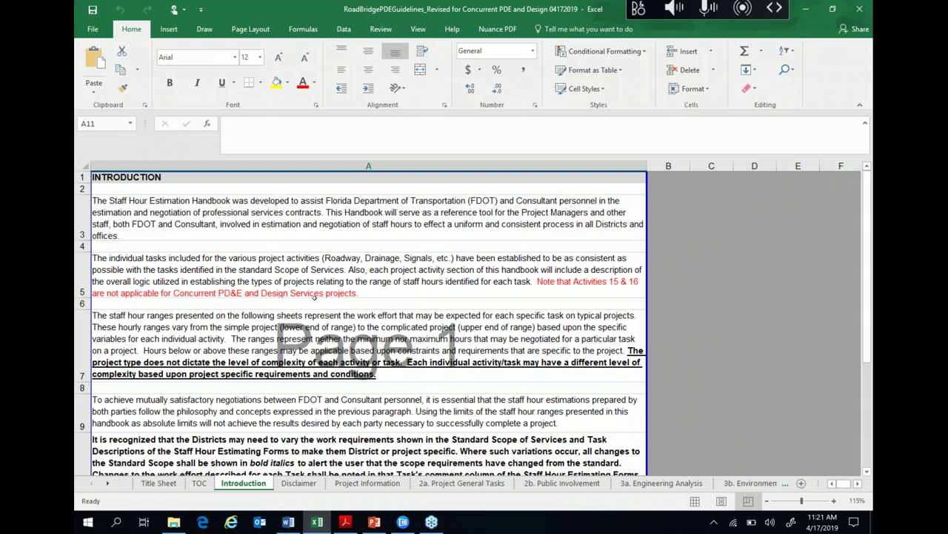
pyautogui.scroll(-2, 318, 296)
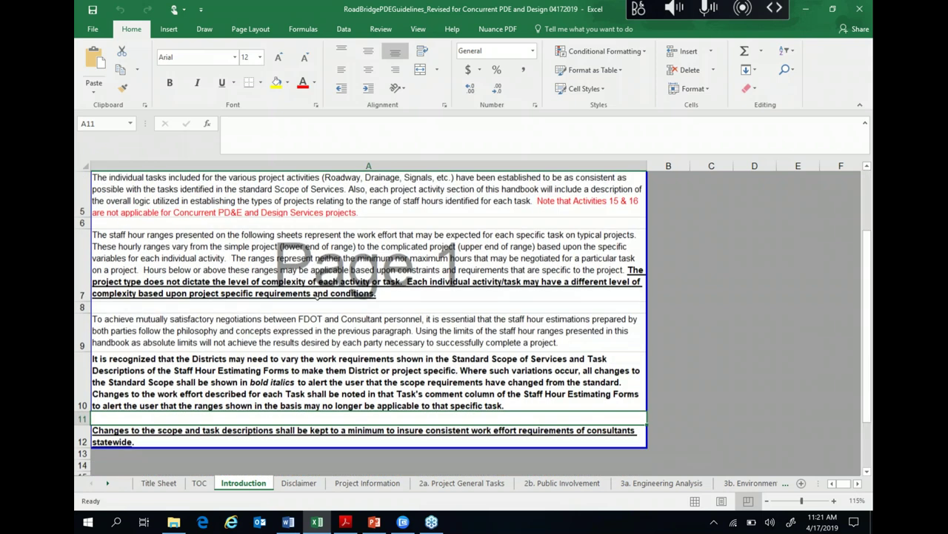
pyautogui.click(358, 483)
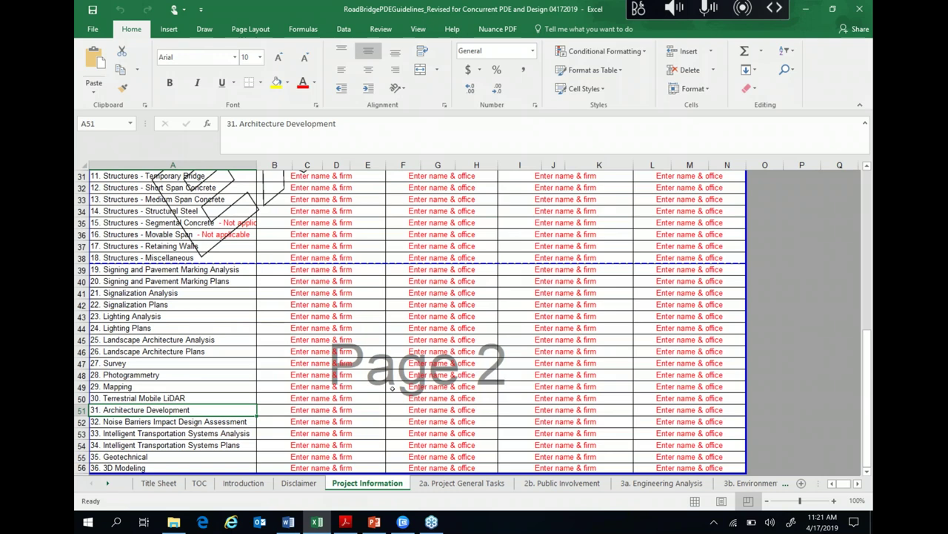
pyautogui.scroll(2, 392, 388)
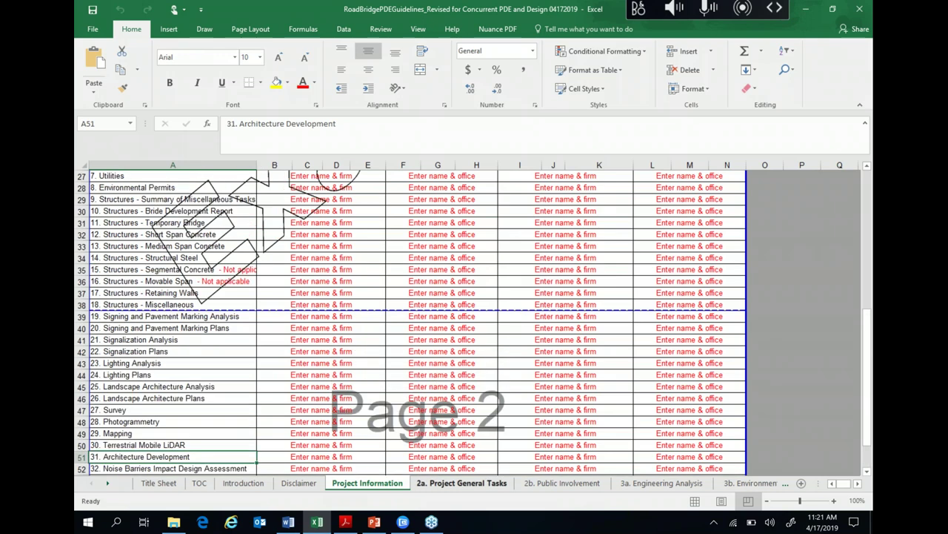
pyautogui.moveTo(374, 515)
pyautogui.click(452, 484)
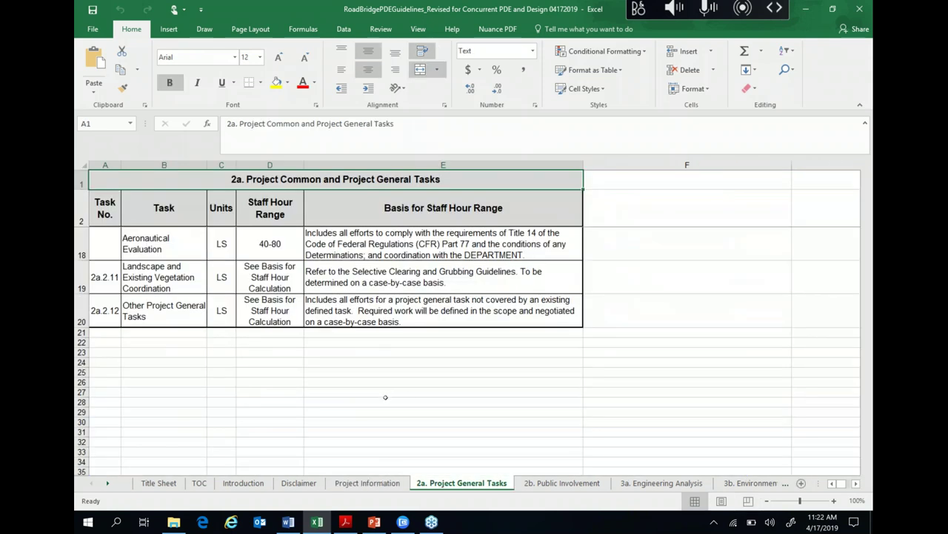
# Step: Glance back at Project Information, then return to the 2a. Project General Tasks sheet
pyautogui.scroll(2, 383, 394)
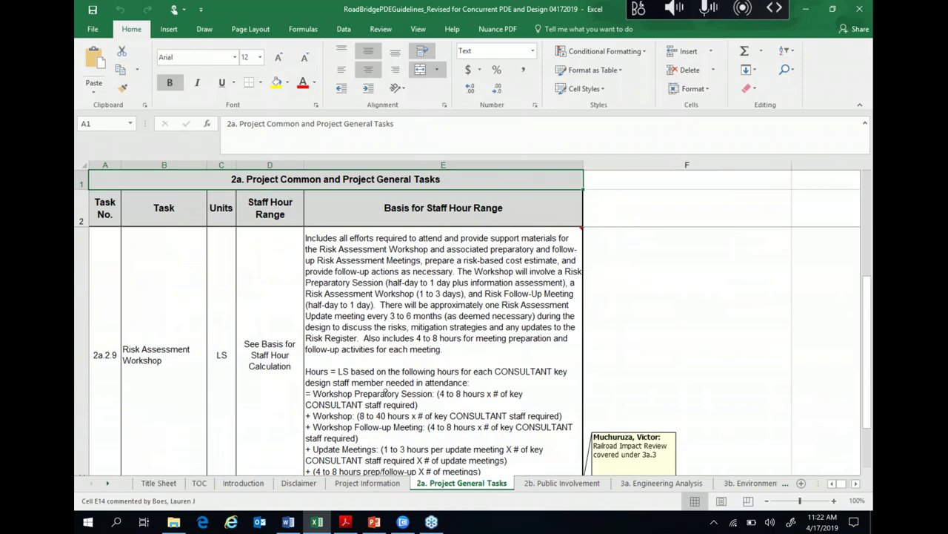
pyautogui.click(389, 483)
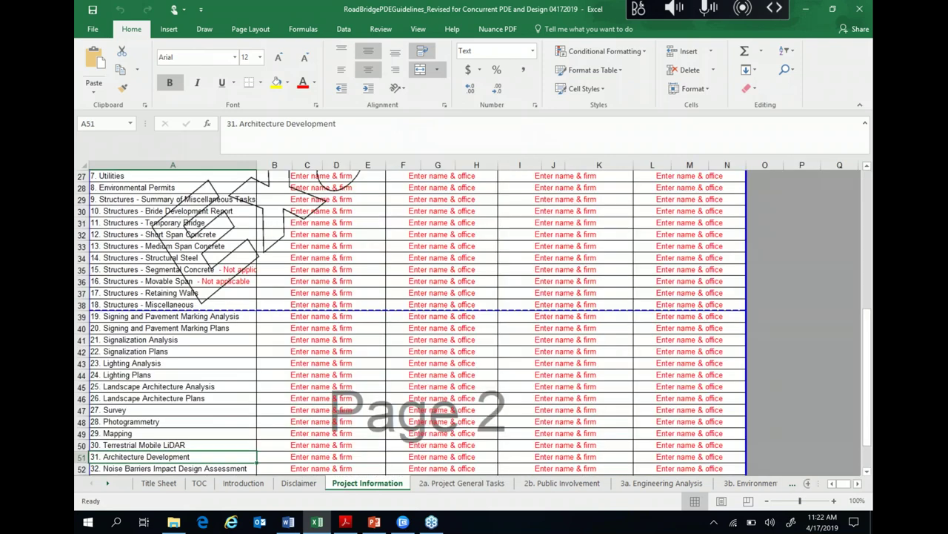
pyautogui.click(468, 484)
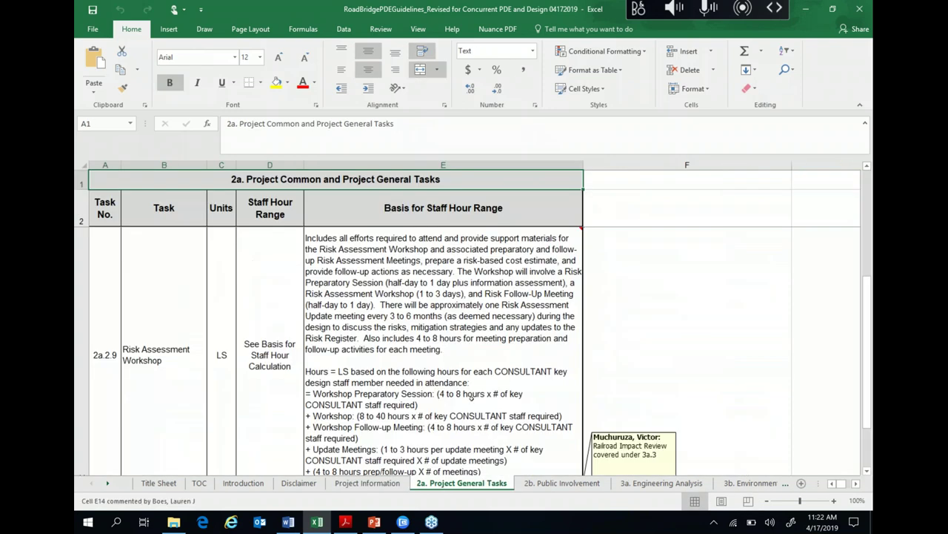
# Step: Scroll to rows 12–13 to read the Post Design Services and Digital Delivery comments
pyautogui.moveTo(869, 349); pyautogui.dragTo(866, 326)
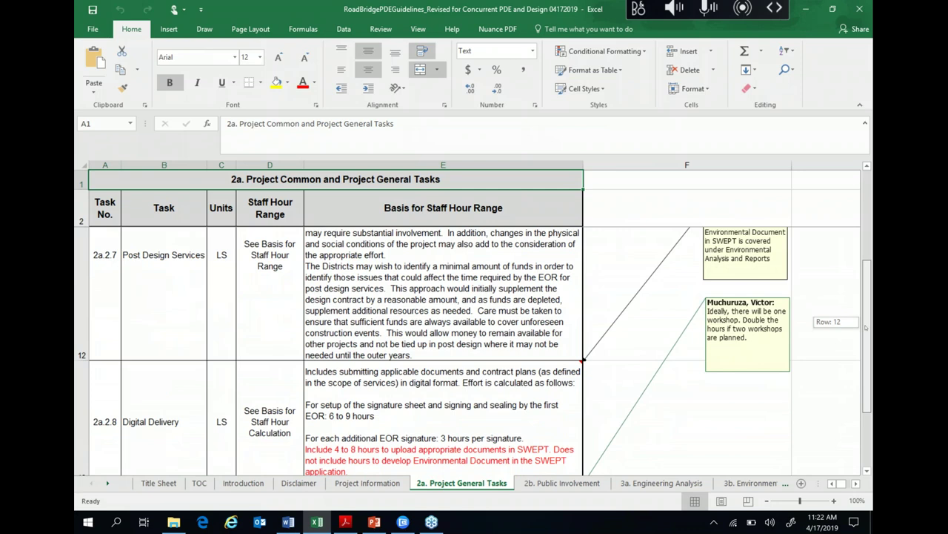
pyautogui.moveTo(865, 326); pyautogui.dragTo(866, 327)
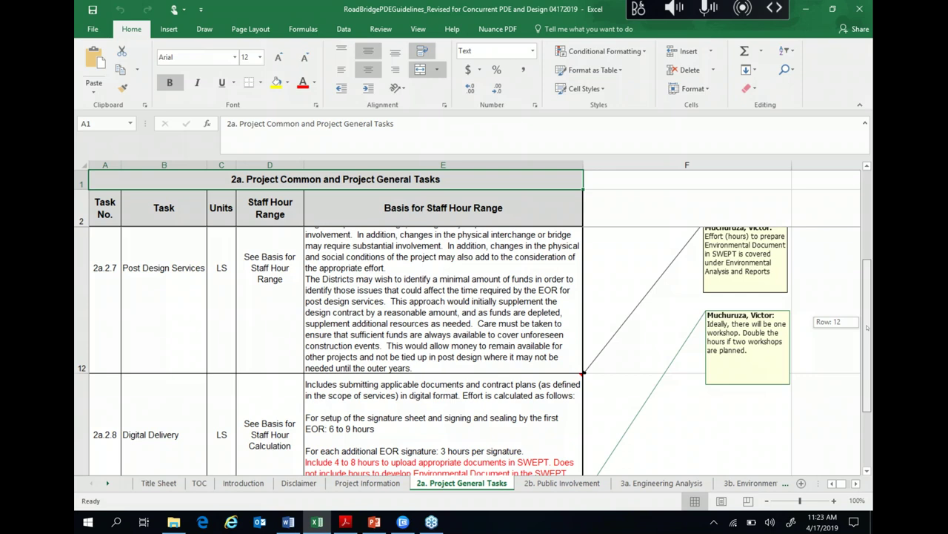
pyautogui.moveTo(867, 327); pyautogui.dragTo(867, 321)
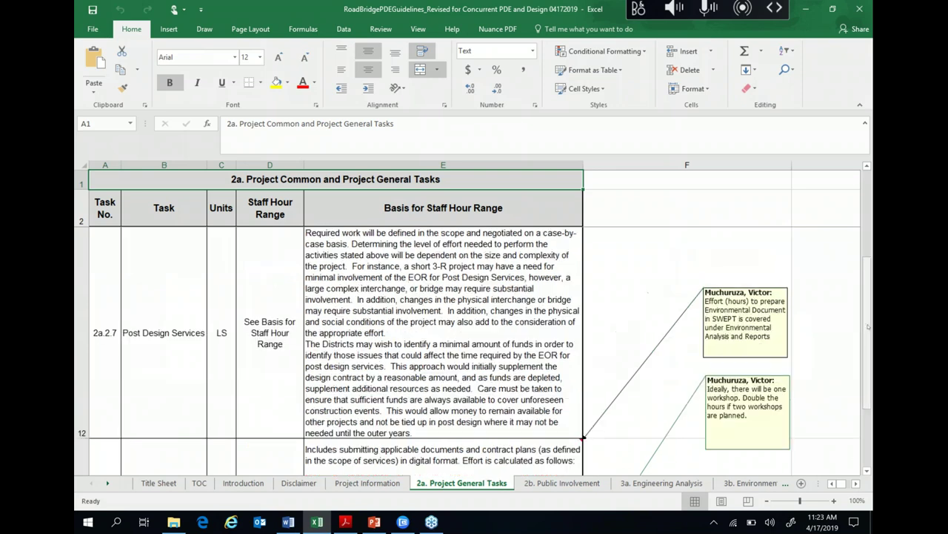
pyautogui.click(867, 471)
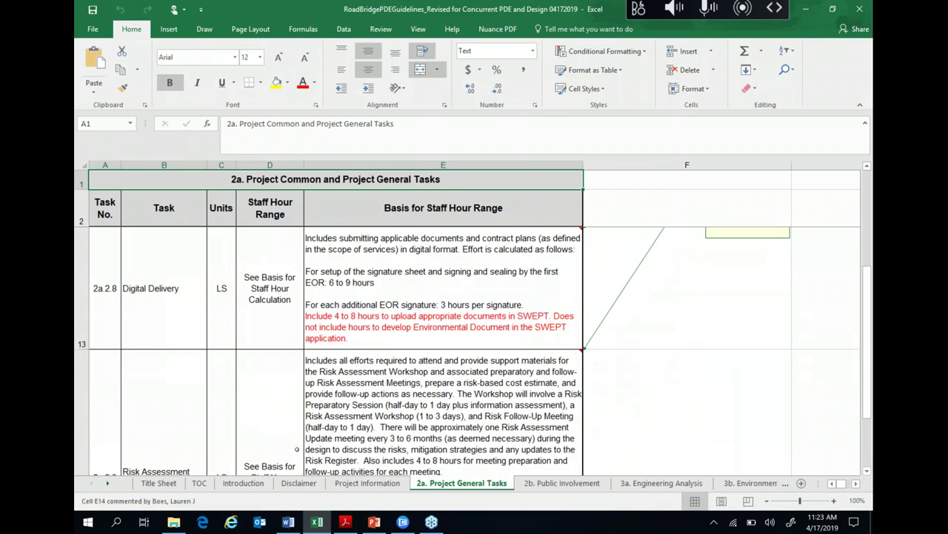
pyautogui.moveTo(860, 406); pyautogui.dragTo(865, 394)
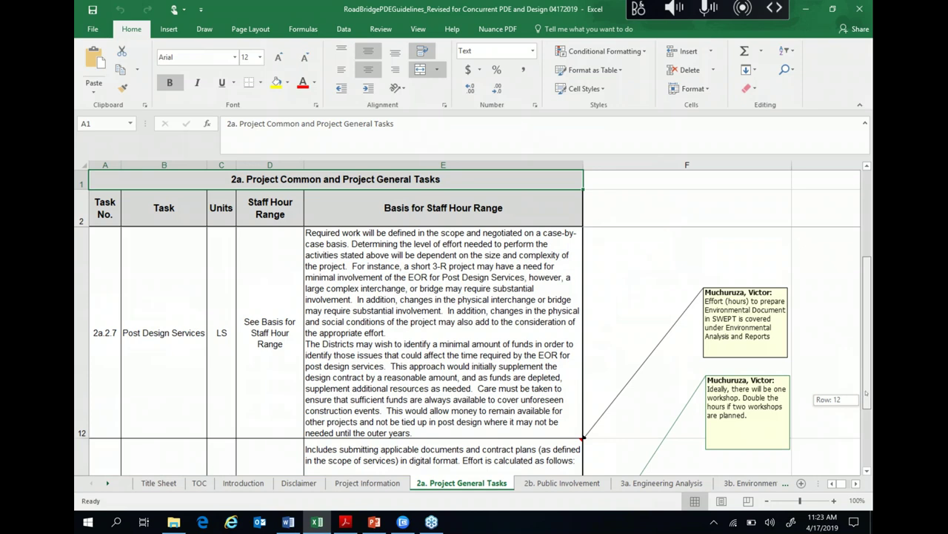
pyautogui.moveTo(866, 393); pyautogui.dragTo(867, 393)
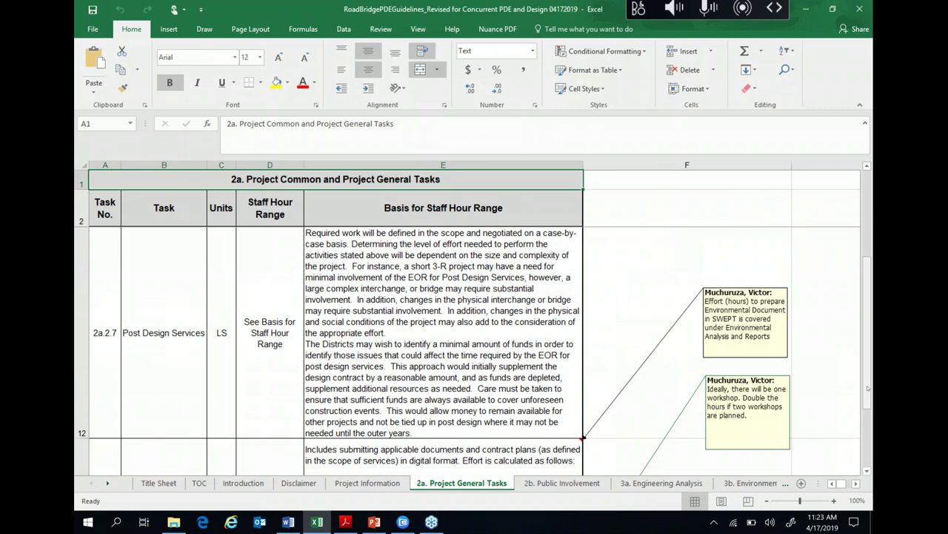
pyautogui.moveTo(868, 387); pyautogui.dragTo(869, 383)
# Step: Open the 2b. Public Involvement sheet and select a cell in the 2b.8 task row
pyautogui.click(586, 482)
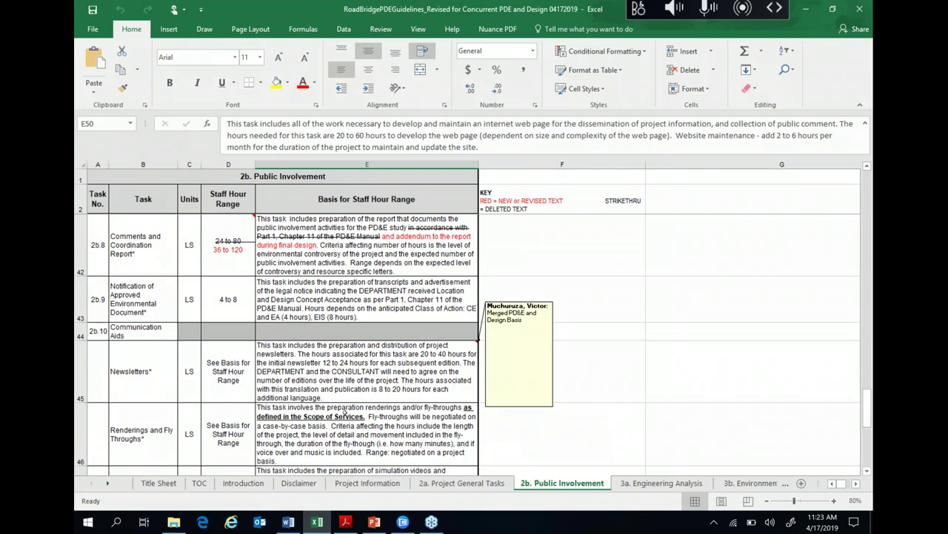
pyautogui.scroll(2, 169, 421)
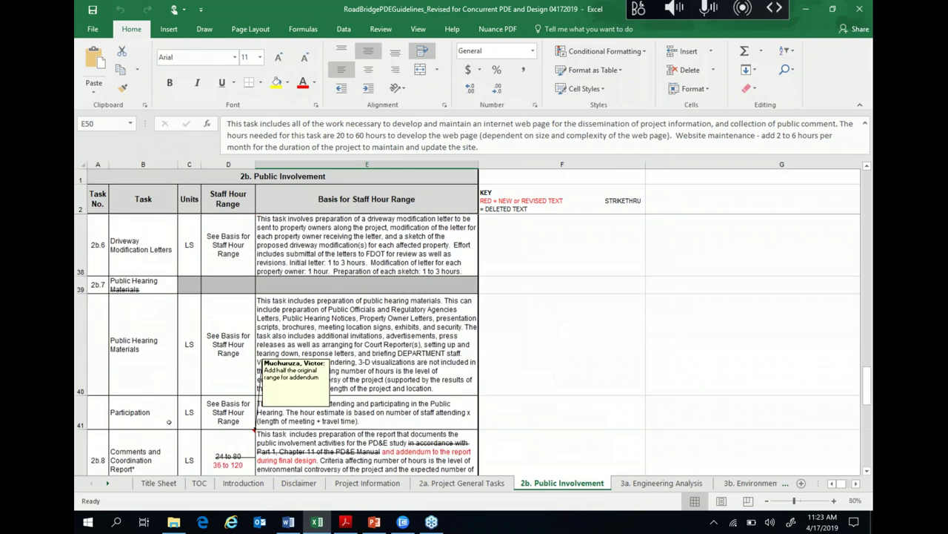
pyautogui.click(91, 439)
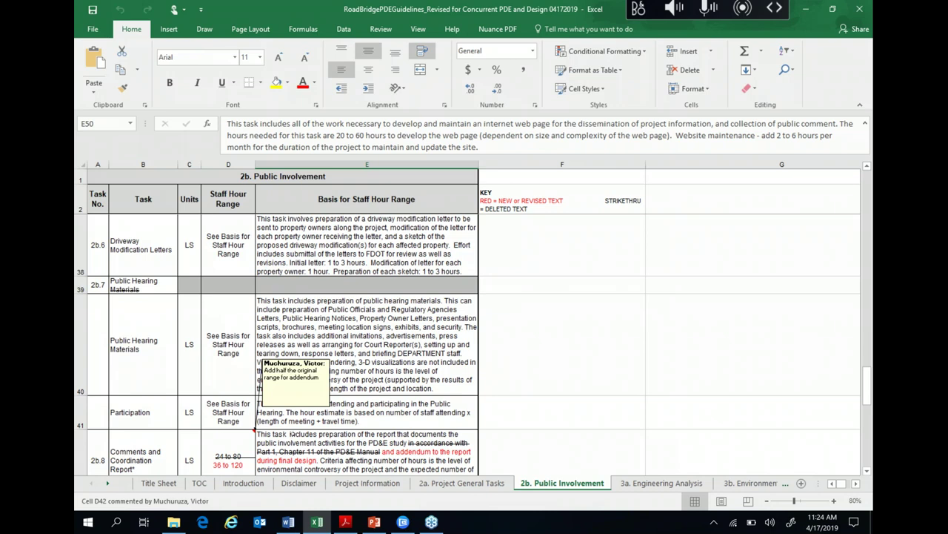
# Step: Scroll the 2b sheet, then move to the Roadway Guidelines sheet with Ctrl+PageDown
pyautogui.moveTo(868, 386); pyautogui.dragTo(869, 391)
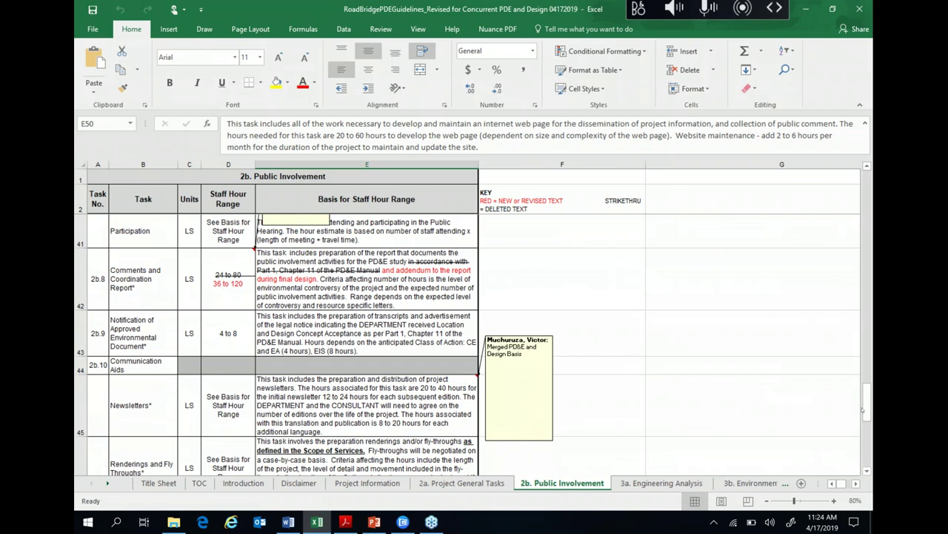
pyautogui.moveTo(864, 406); pyautogui.dragTo(868, 411)
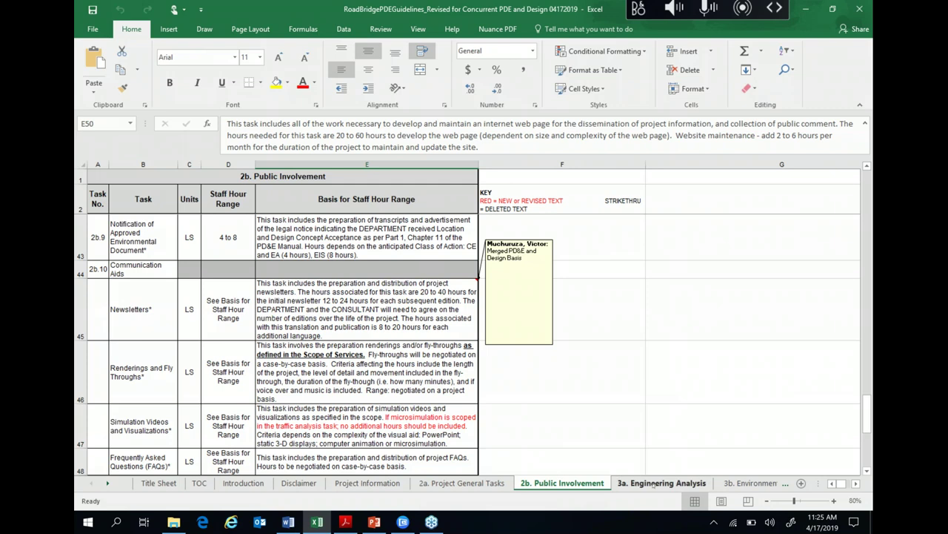
pyautogui.hotkey('ctrl', 'pagedown')
pyautogui.hotkey('ctrl', 'pagedown')
pyautogui.hotkey('ctrl', 'pagedown')
pyautogui.hotkey('ctrl', 'pagedown')
pyautogui.hotkey('ctrl', 'pagedown')
pyautogui.hotkey('ctrl', 'pagedown')
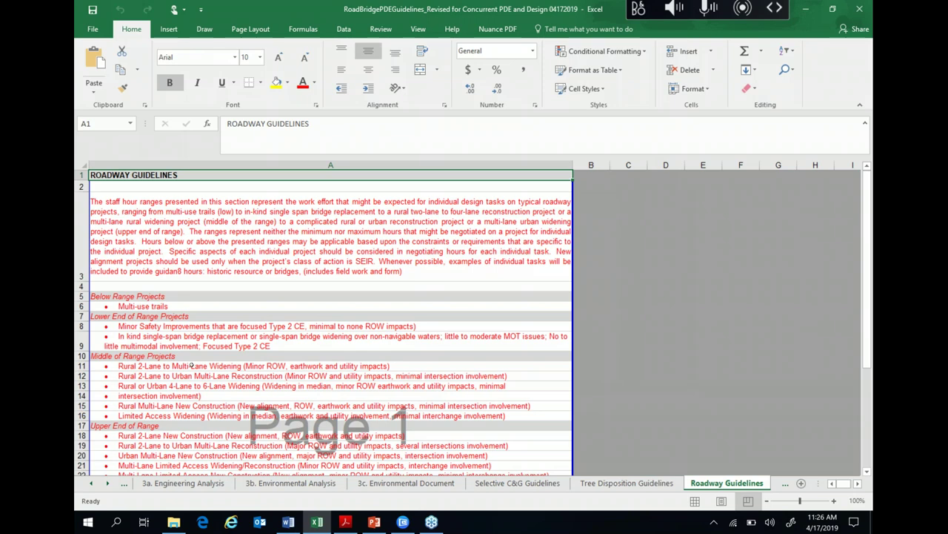
# Step: Open the 4. Roadway Analysis sheet and scroll through its task table
pyautogui.scroll(-2, 191, 364)
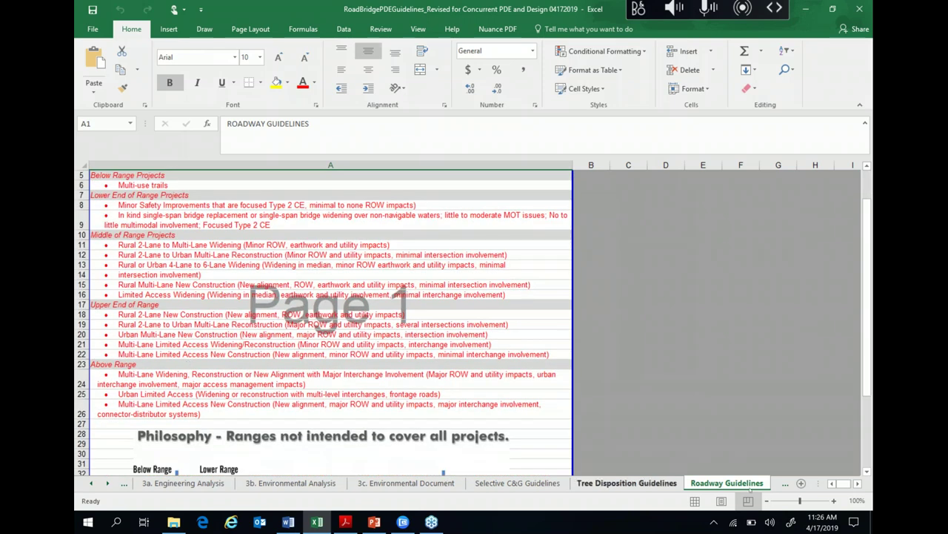
pyautogui.click(785, 486)
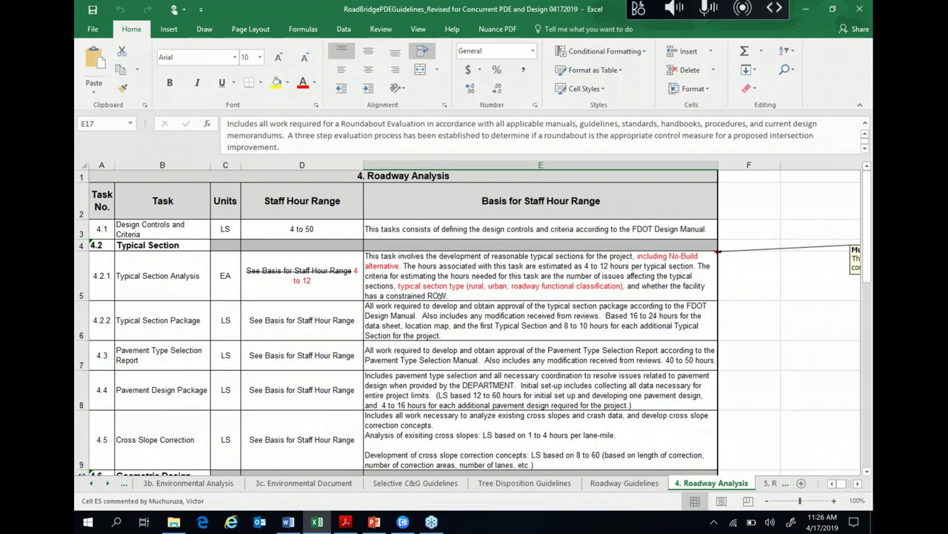
pyautogui.moveTo(867, 256); pyautogui.dragTo(867, 286)
pyautogui.scroll(-1, 650, 406)
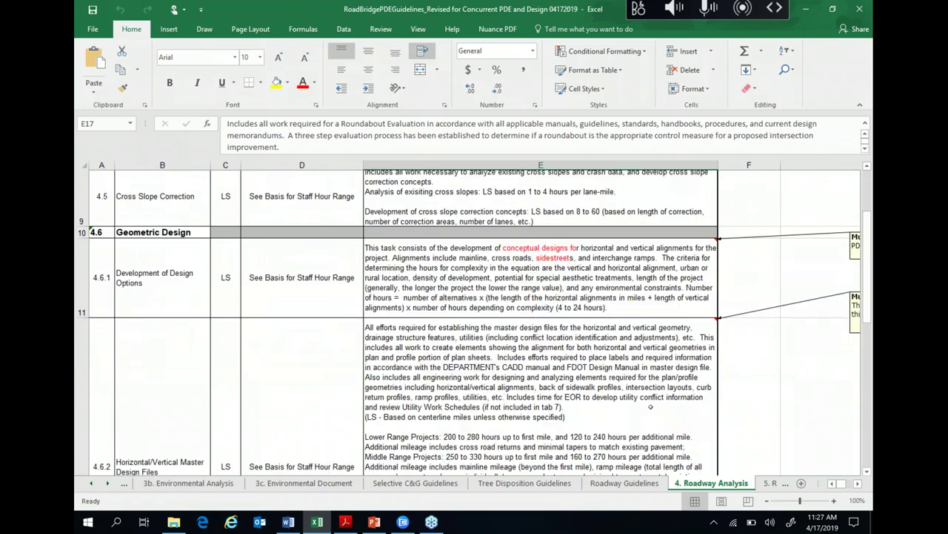
pyautogui.scroll(-5, 649, 406)
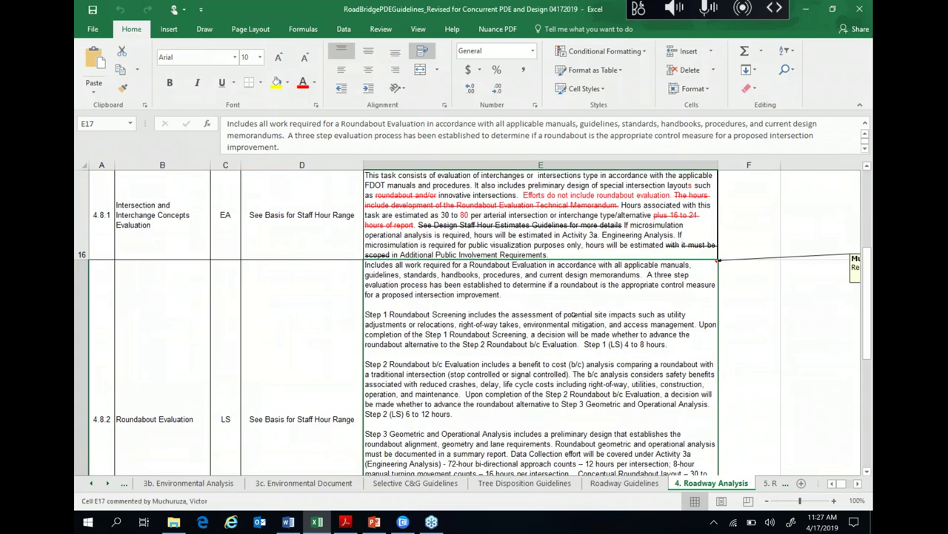
pyautogui.scroll(1, 572, 314)
pyautogui.scroll(-1, 518, 267)
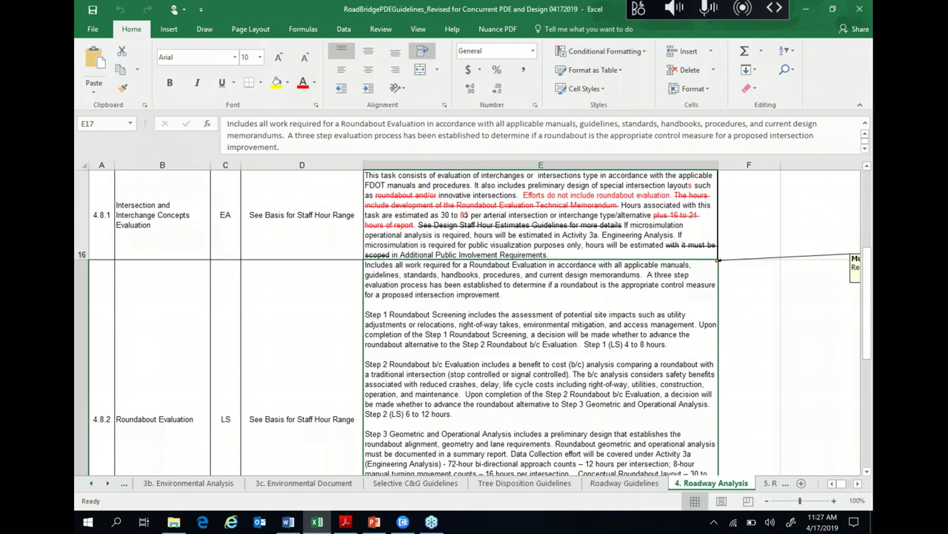
# Step: Check the basis text for task 4.8.1, then move to the 6a. Drainage Analysis sheet
pyautogui.click(529, 256)
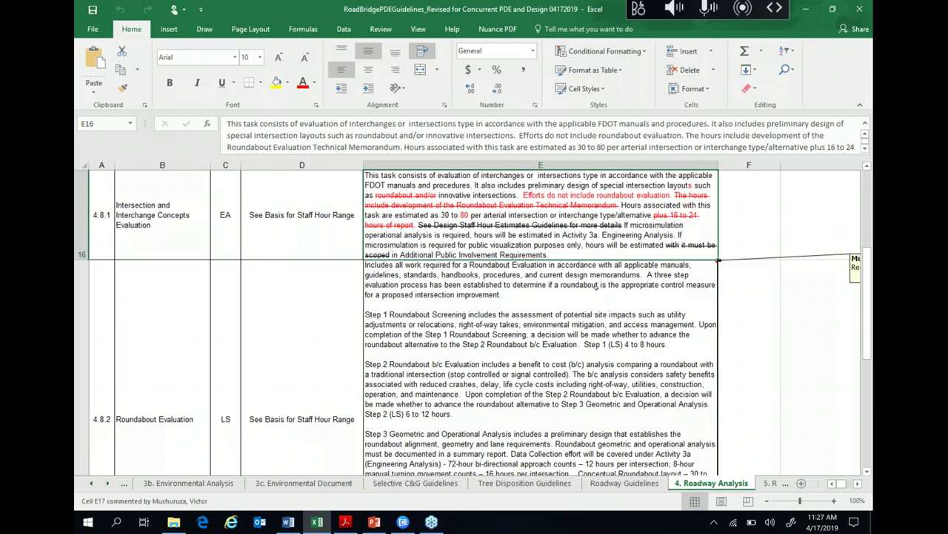
pyautogui.scroll(-7, 867, 311)
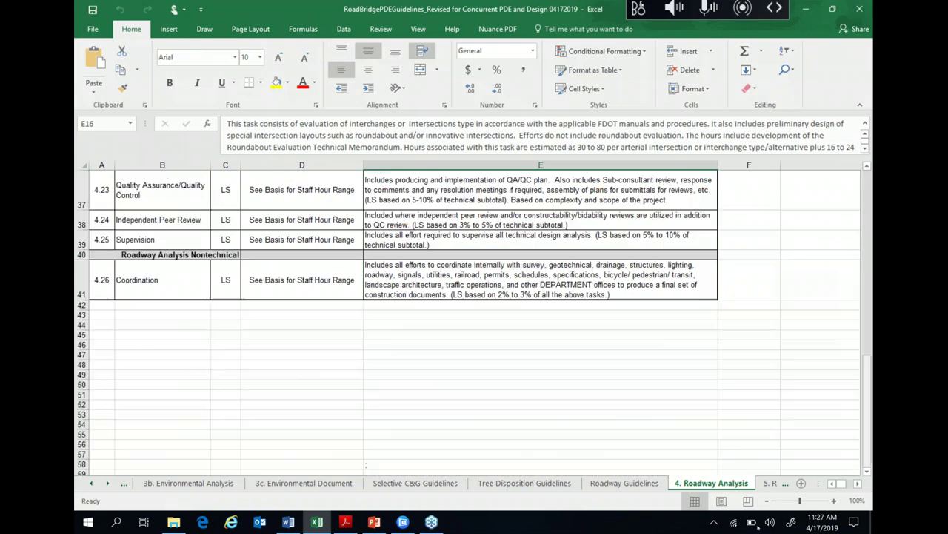
pyautogui.hotkey('ctrl', 'pagedown')
pyautogui.hotkey('ctrl', 'pagedown')
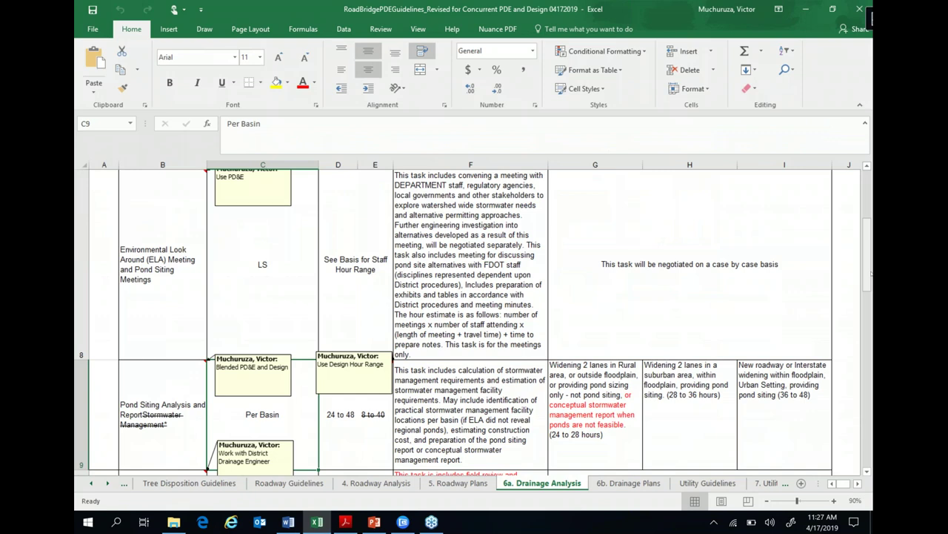
# Step: Scroll 6a. Drainage Analysis, then page through 7. Utilities to 8. Environmental Permits
pyautogui.moveTo(872, 272)
pyautogui.mouseDown()
pyautogui.moveTo(869, 261)
pyautogui.moveTo(865, 282)
pyautogui.moveTo(860, 261)
pyautogui.mouseUp()
pyautogui.moveTo(867, 365); pyautogui.dragTo(867, 400)
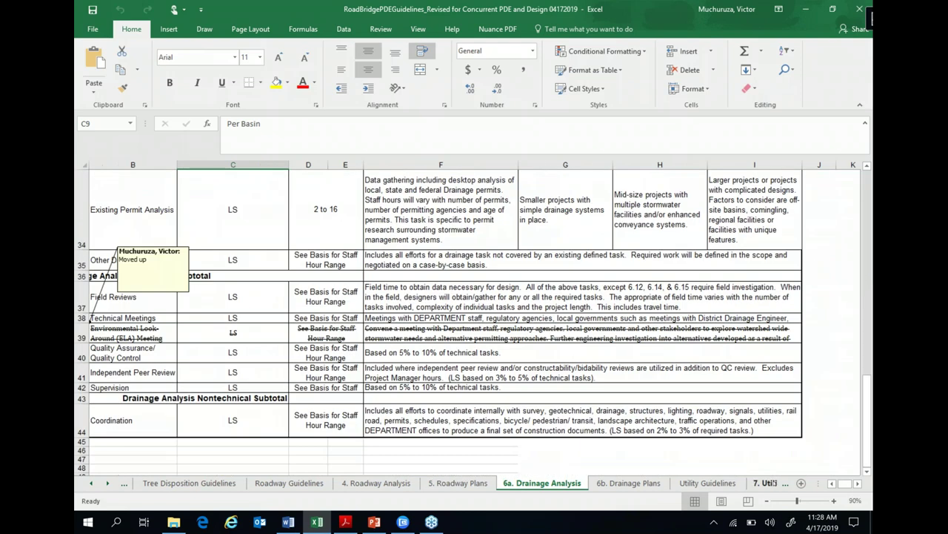
pyautogui.click(767, 482)
pyautogui.click(747, 483)
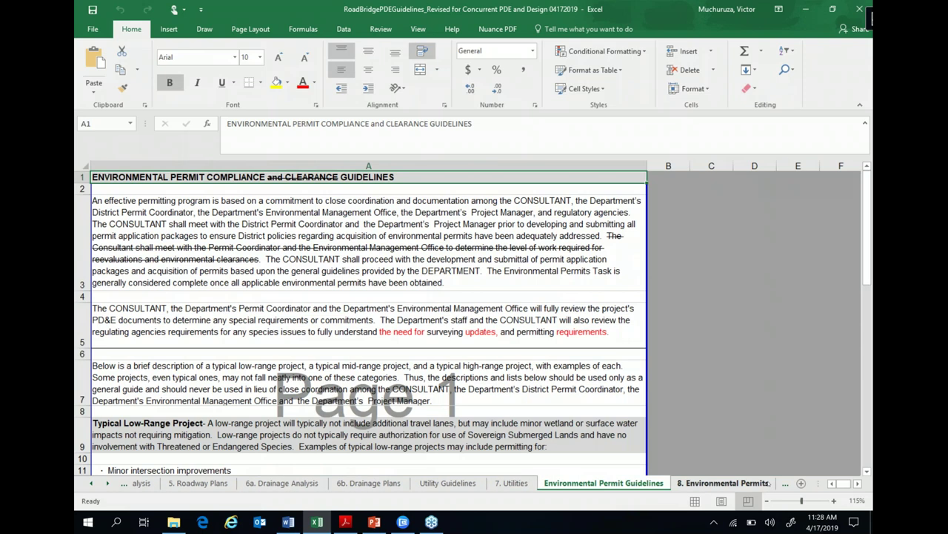
pyautogui.click(696, 482)
# Step: Scroll the 8. Environmental Permits sheet, then move to 12. Str.-Short Span Concrete
pyautogui.scroll(-4, 556, 341)
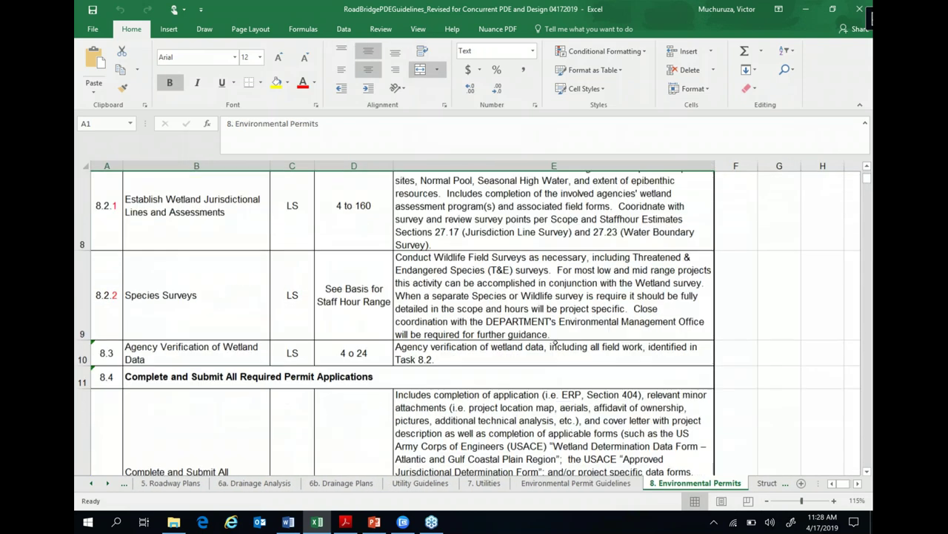
pyautogui.scroll(-3, 554, 344)
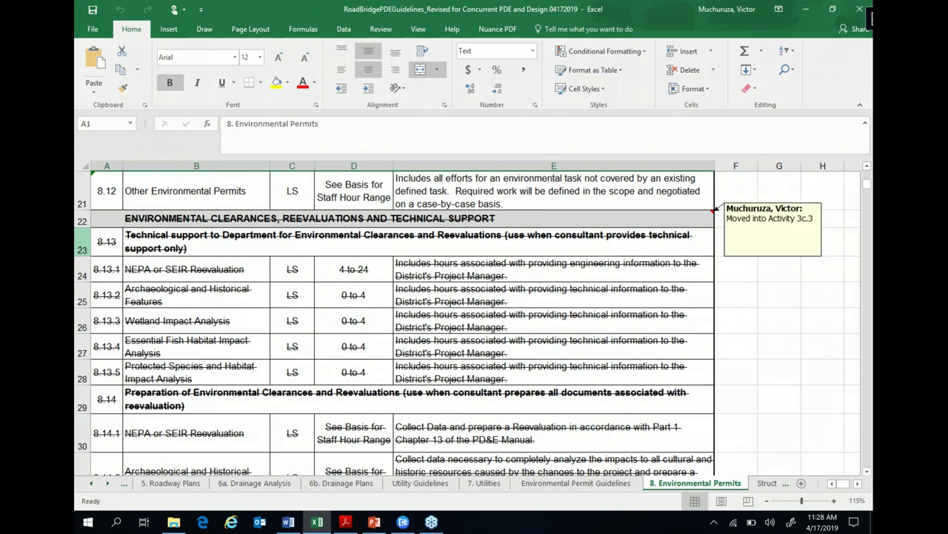
pyautogui.hotkey('ctrl', 'pagedown')
pyautogui.hotkey('ctrl', 'pagedown')
pyautogui.hotkey('ctrl', 'pagedown')
pyautogui.hotkey('ctrl', 'pagedown')
pyautogui.hotkey('ctrl', 'pagedown')
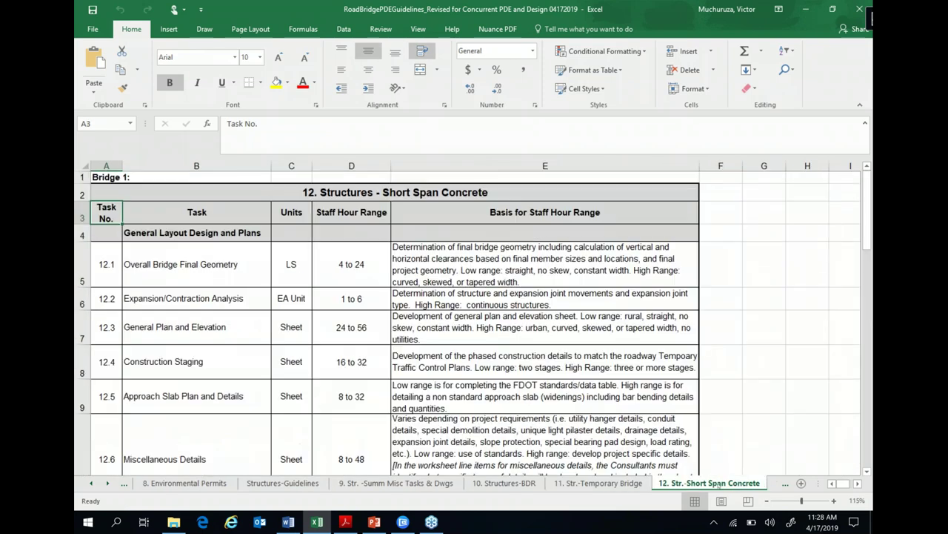
# Step: Page through 13. Str.-Medium Span Concrete to 15.Str.-Segmental Concrete, then minimize Excel and show PowerPoint slide 58
pyautogui.hotkey('ctrl', 'pagedown')
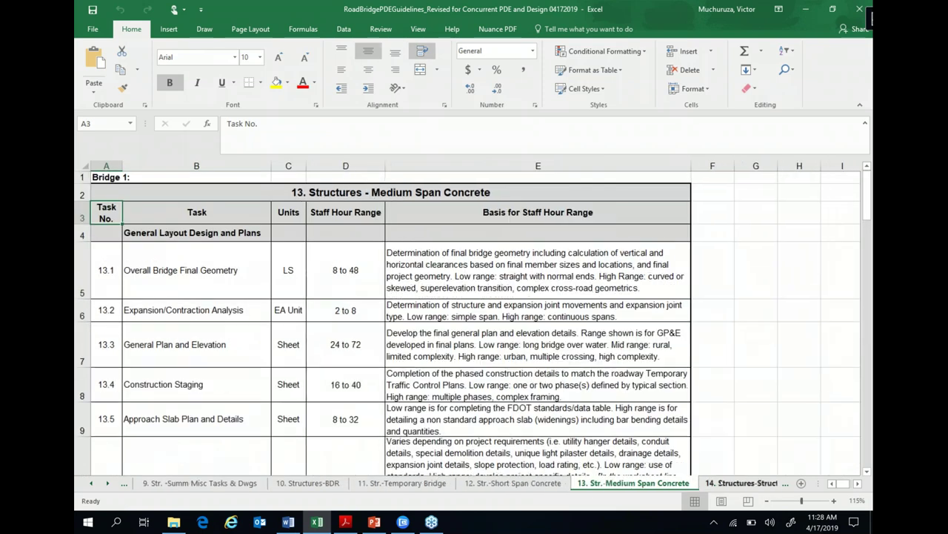
pyautogui.hotkey('ctrl', 'pagedown')
pyautogui.hotkey('ctrl', 'pagedown')
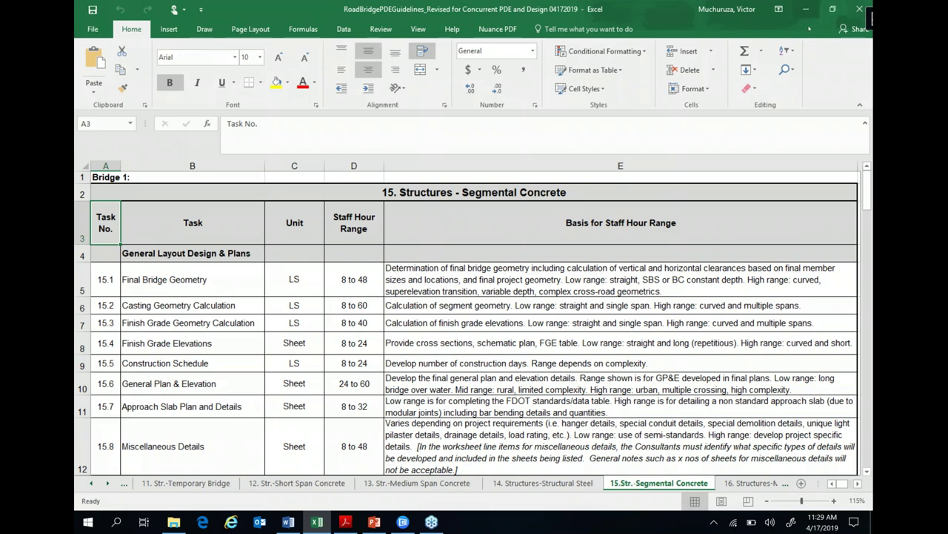
pyautogui.click(806, 8)
pyautogui.click(150, 418)
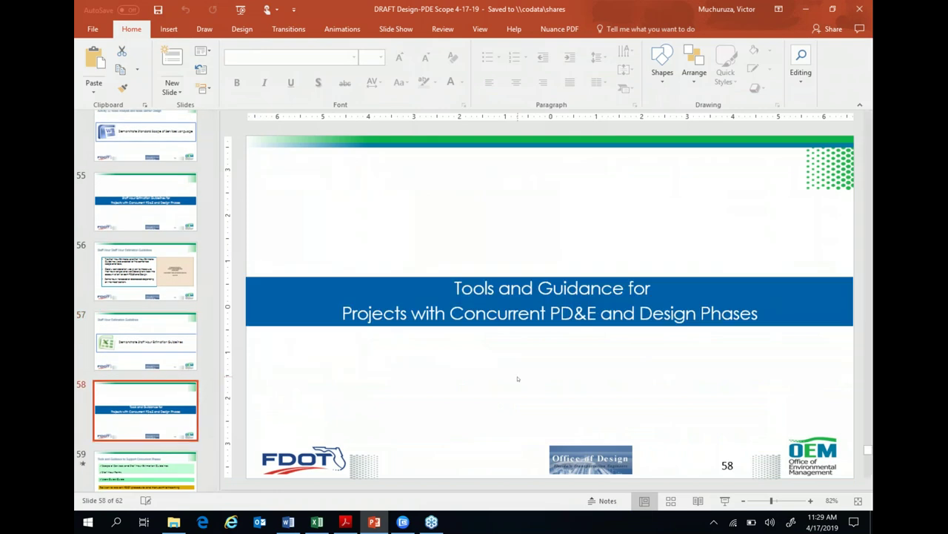